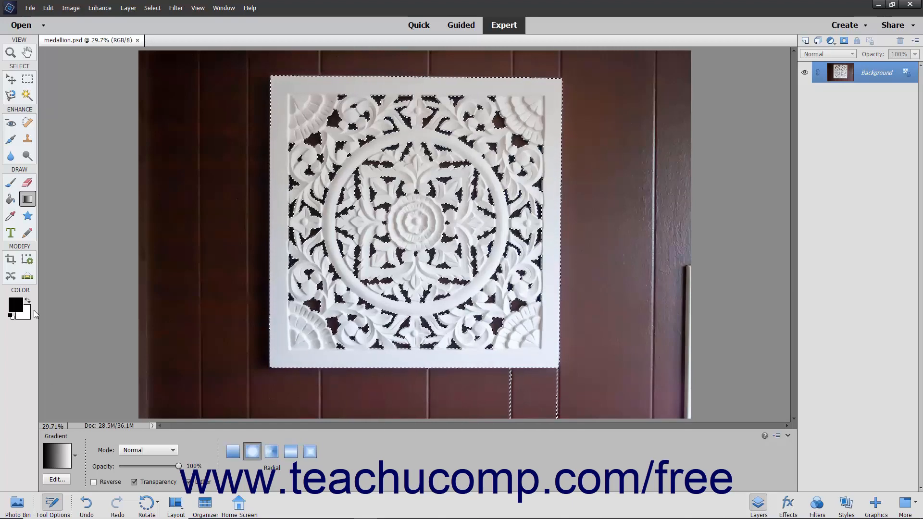
- Open the Gradient tool's gradient for editing and start from the Copper preset with the Solid type
{"action": "left_click", "coordinate": [24, 200]}
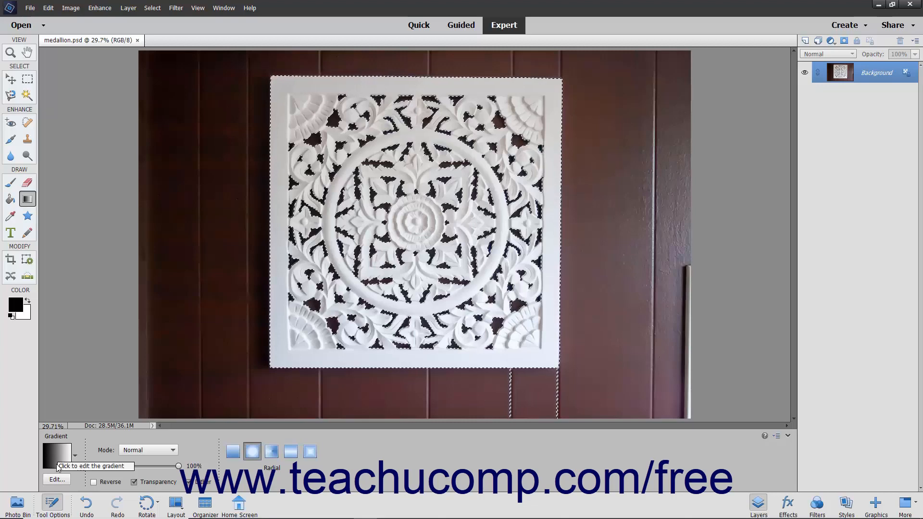
{"action": "left_click", "coordinate": [57, 479]}
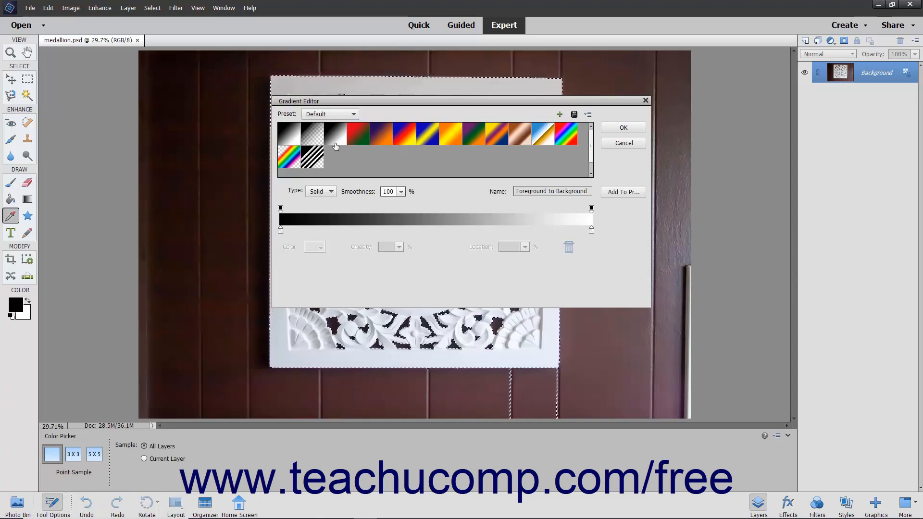
{"action": "left_click", "coordinate": [525, 142]}
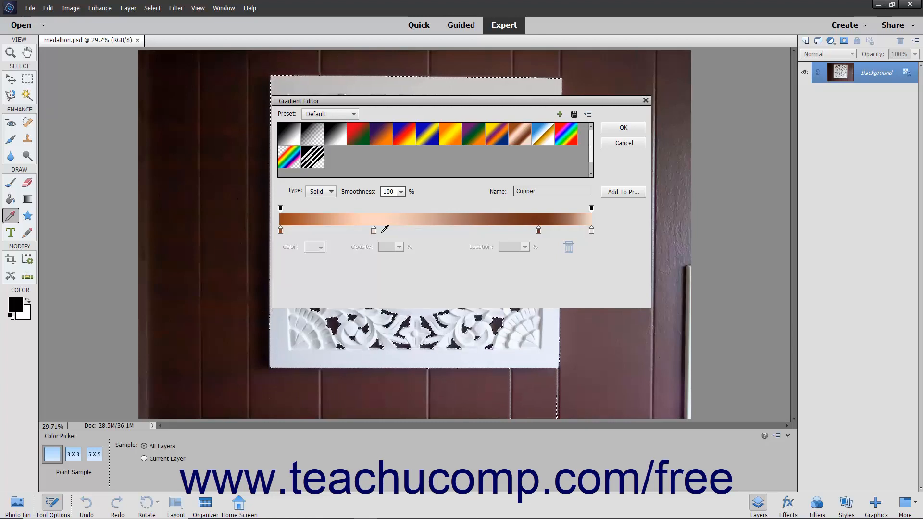
{"action": "left_click", "coordinate": [331, 192]}
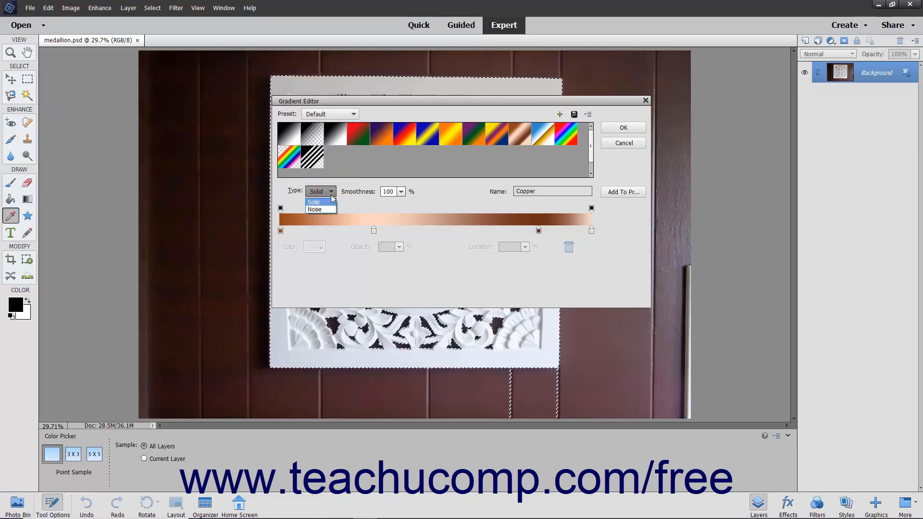
{"action": "left_click", "coordinate": [328, 202]}
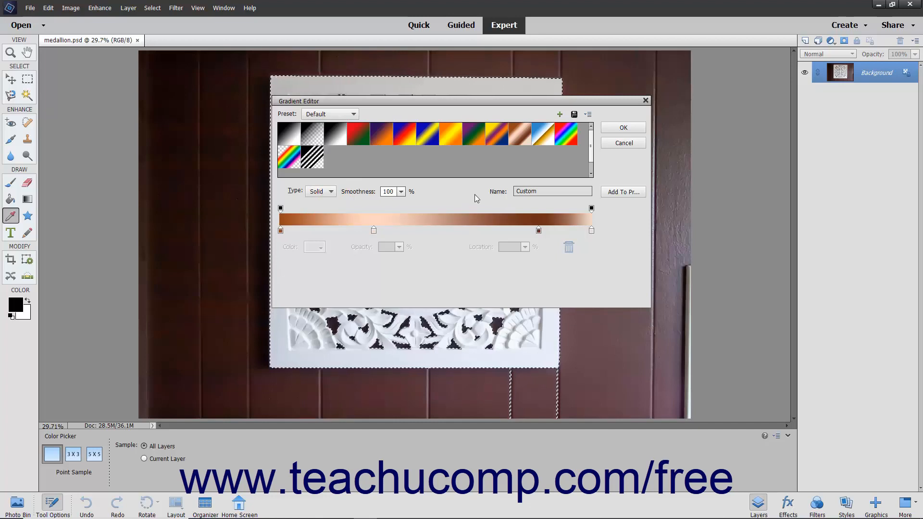
- Name the gradient "My Custom Gradient" and view its smoothness setting
{"action": "double_click", "coordinate": [547, 197]}
{"action": "type", "text": "My Custom Gradient"}
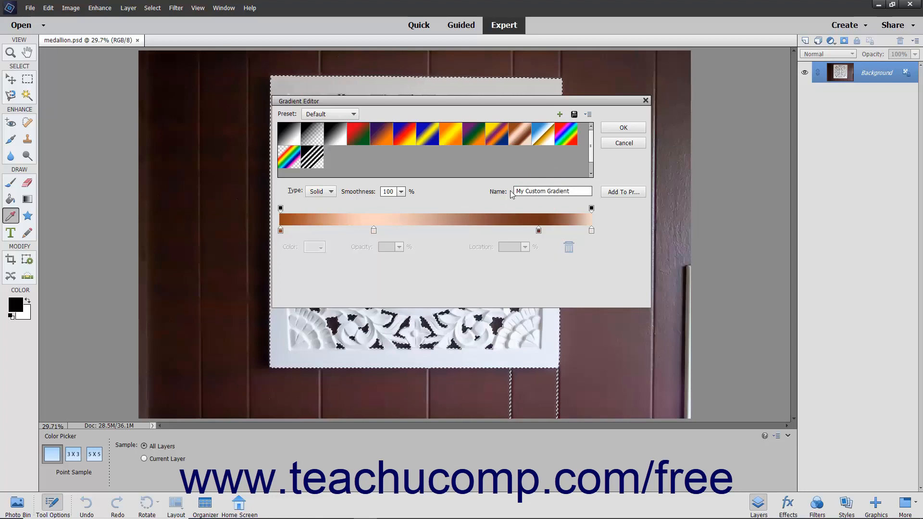
{"action": "left_click", "coordinate": [401, 193]}
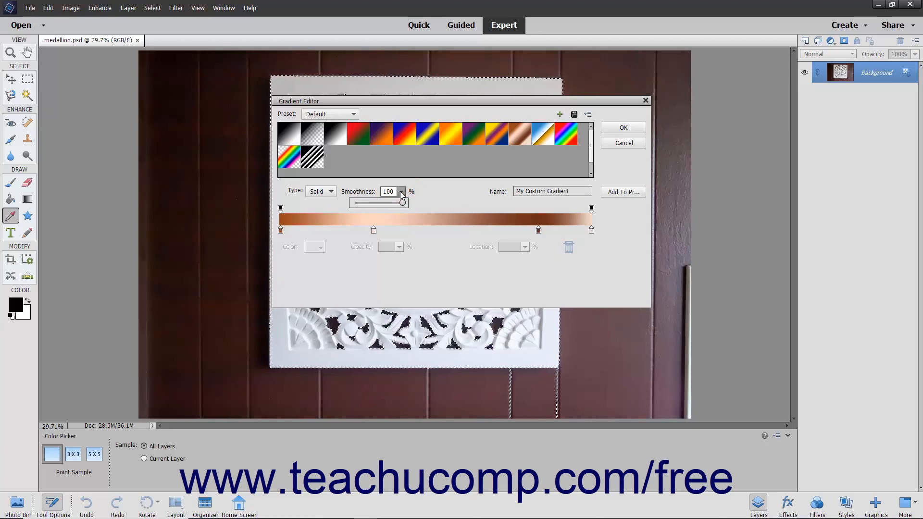
{"action": "left_click", "coordinate": [400, 192]}
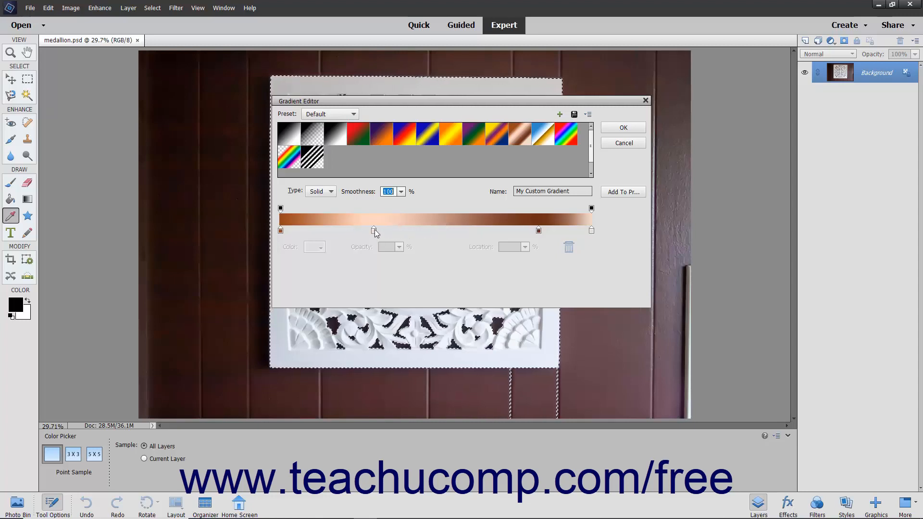
- Add a black color stop at 53% on the gradient and delete it again
{"action": "left_click", "coordinate": [450, 234]}
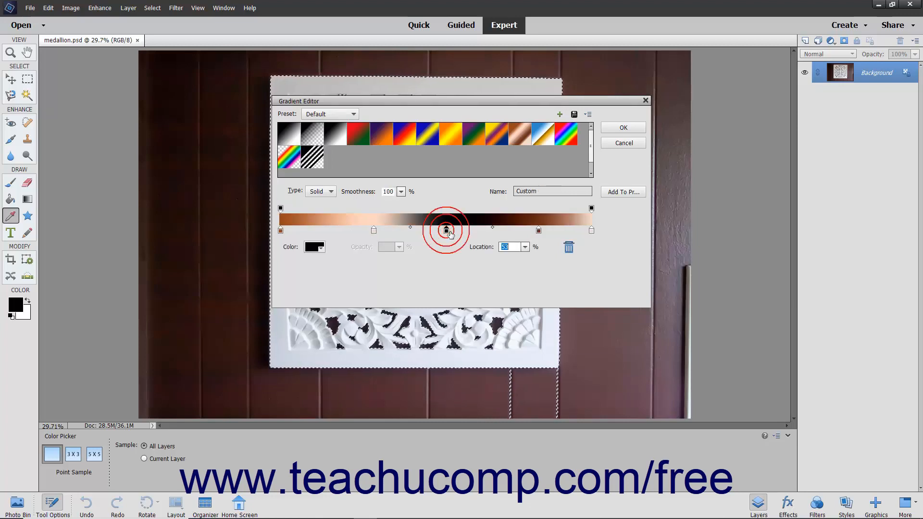
{"action": "left_click", "coordinate": [568, 248]}
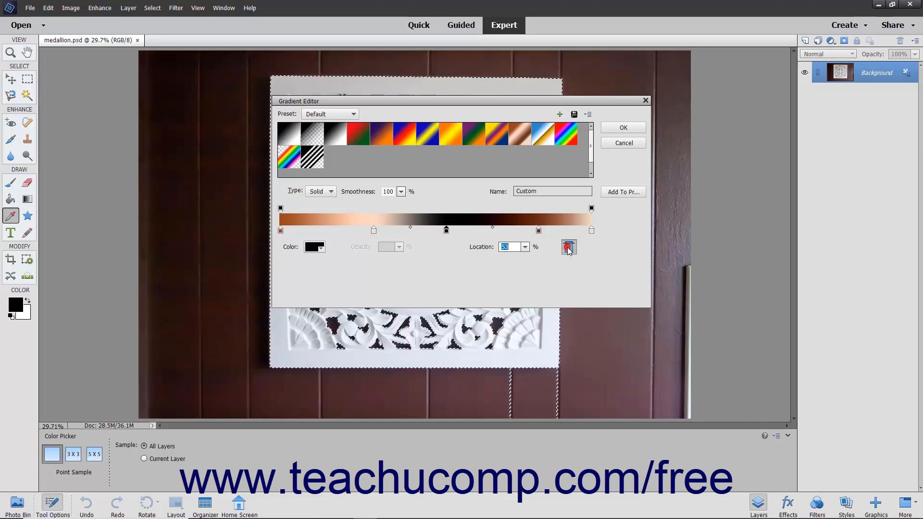
- Change the brown color stop at 83% to a slightly darker brown
{"action": "left_click", "coordinate": [538, 230]}
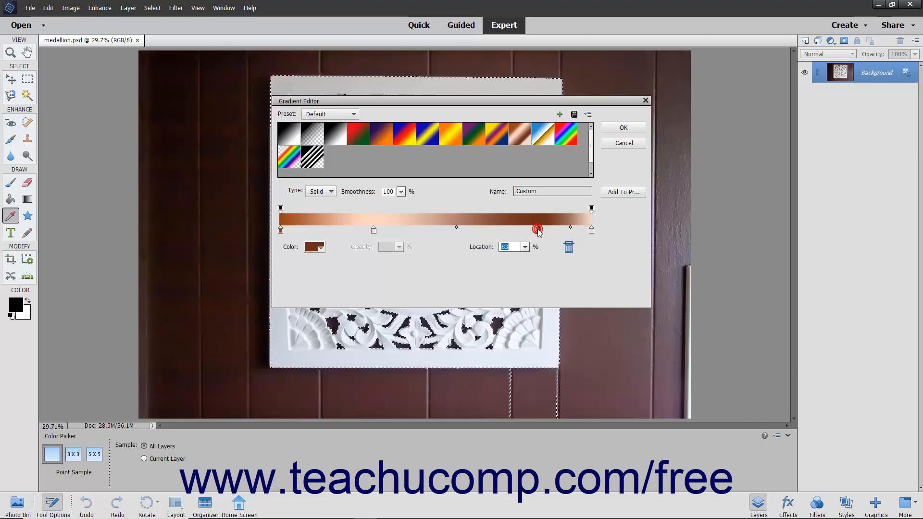
{"action": "left_click", "coordinate": [313, 248]}
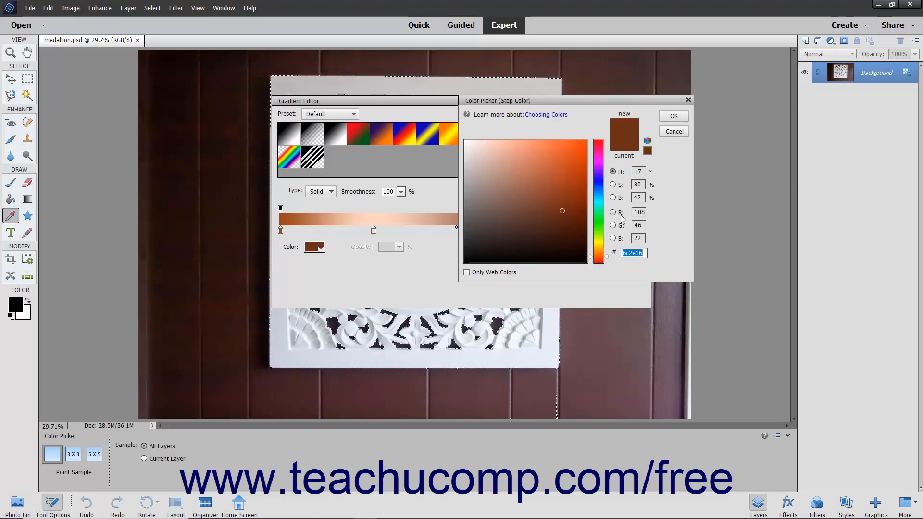
{"action": "left_click_drag", "start_coordinate": [564, 212], "coordinate": [557, 219]}
{"action": "left_click", "coordinate": [672, 116]}
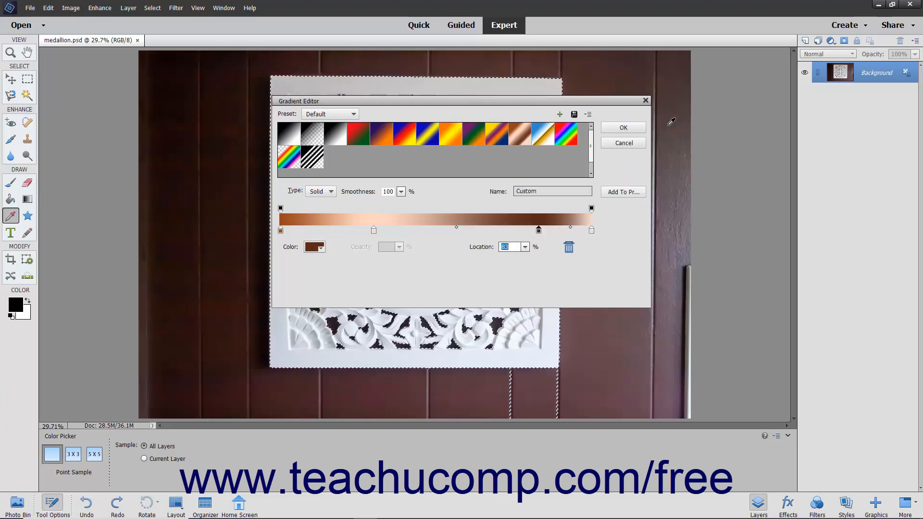
{"action": "left_click", "coordinate": [321, 249]}
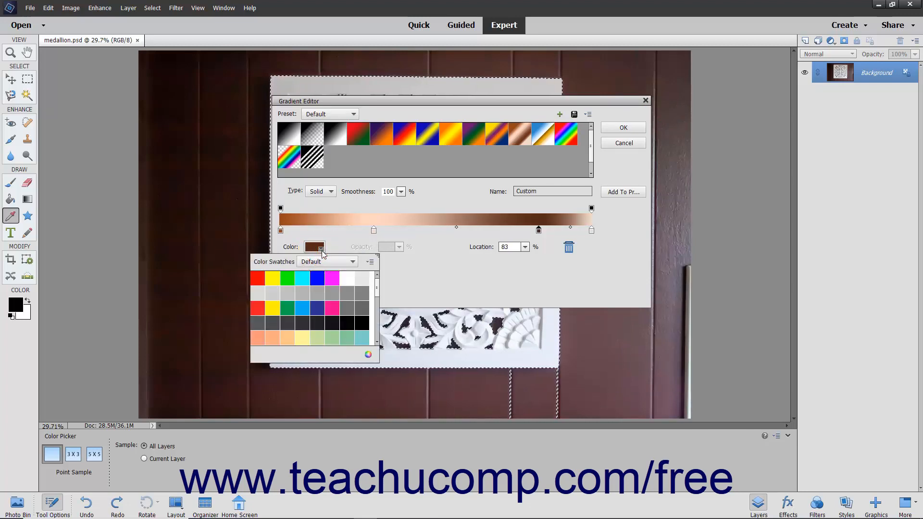
{"action": "left_click", "coordinate": [321, 248]}
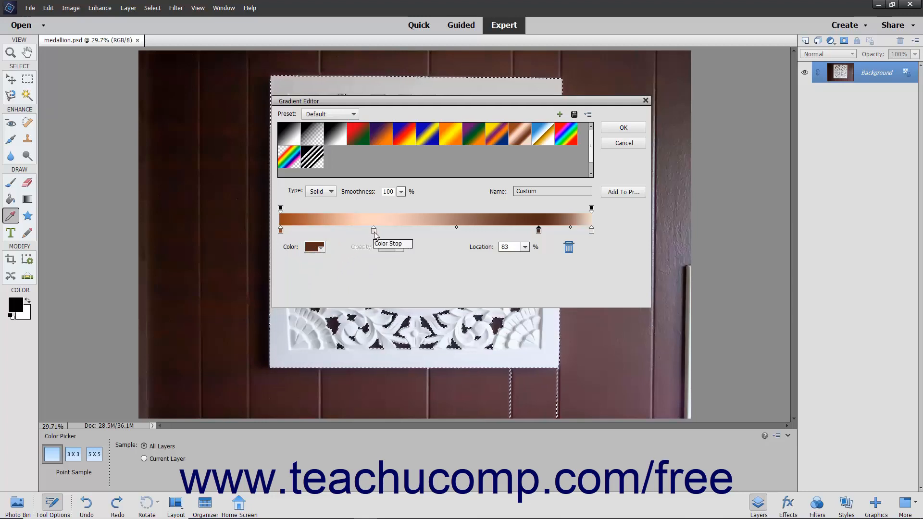
- Move the light peach color stop to 27% and set the midpoint between it and the dark brown stop to 23%
{"action": "mouse_move", "coordinate": [376, 236]}
{"action": "left_mouse_down"}
{"action": "mouse_move", "coordinate": [354, 235]}
{"action": "mouse_move", "coordinate": [424, 232]}
{"action": "mouse_move", "coordinate": [364, 234]}
{"action": "left_mouse_up"}
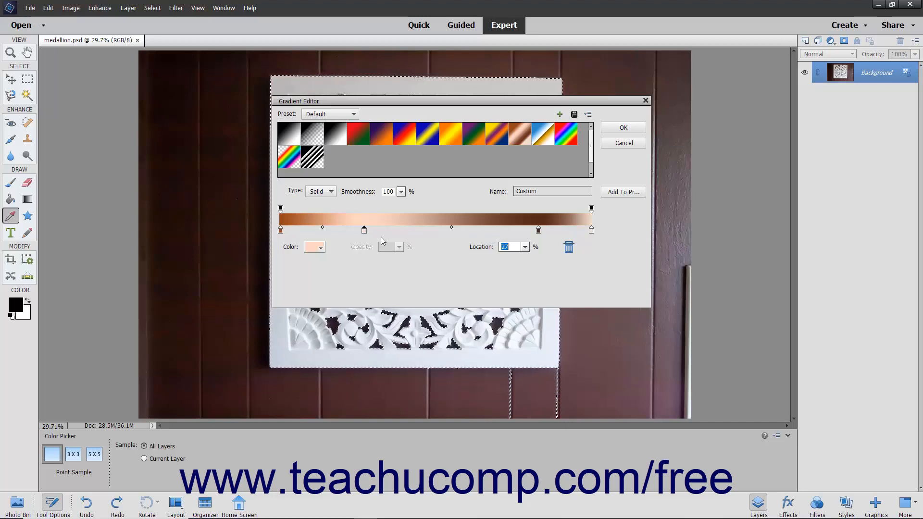
{"action": "left_click", "coordinate": [537, 231]}
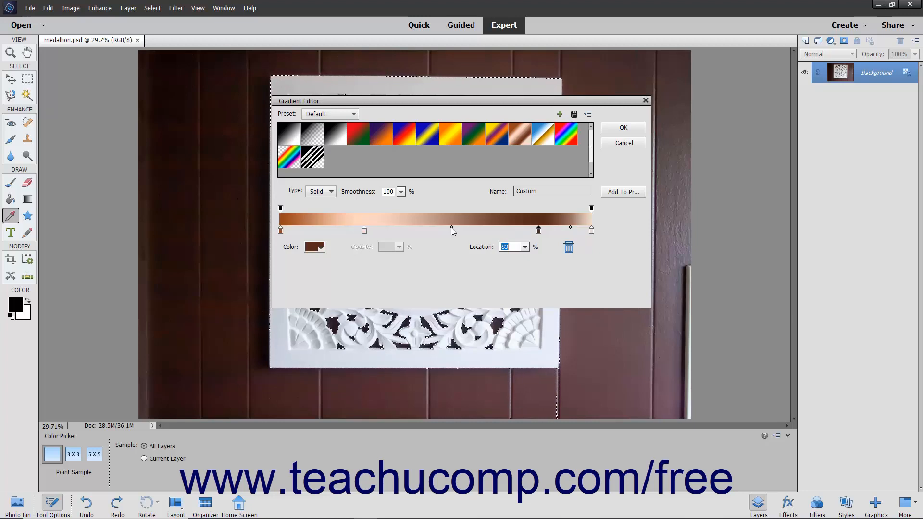
{"action": "left_click", "coordinate": [450, 227]}
{"action": "left_click_drag", "start_coordinate": [451, 227], "coordinate": [405, 228]}
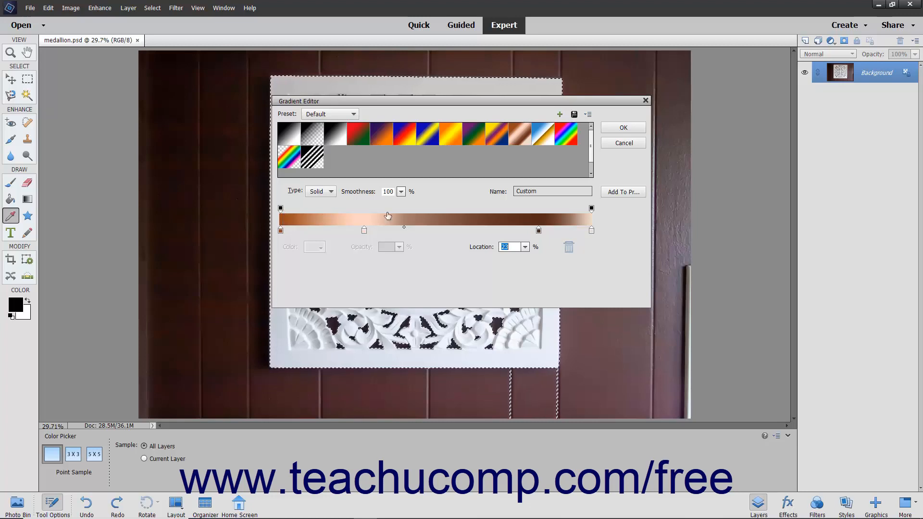
- Add an opacity stop of 77% at location 56% on the gradient and delete it again
{"action": "left_click", "coordinate": [459, 213]}
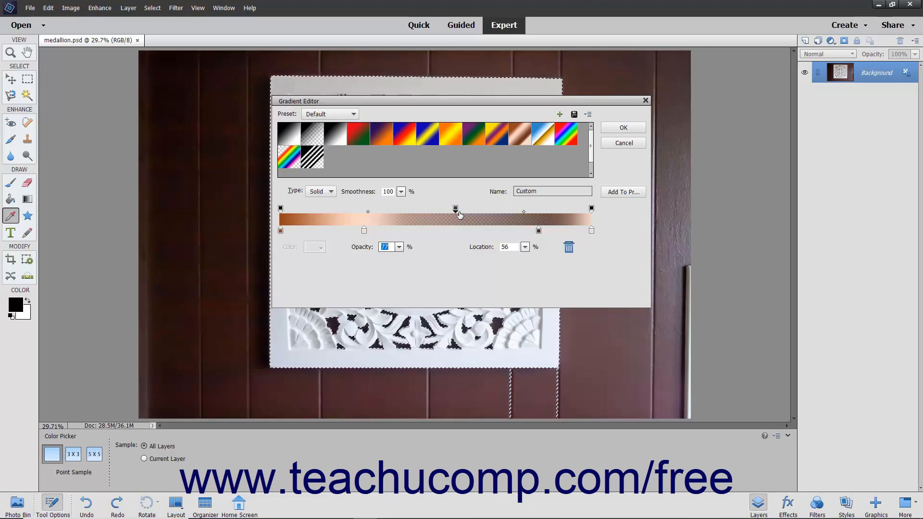
{"action": "left_click", "coordinate": [457, 214]}
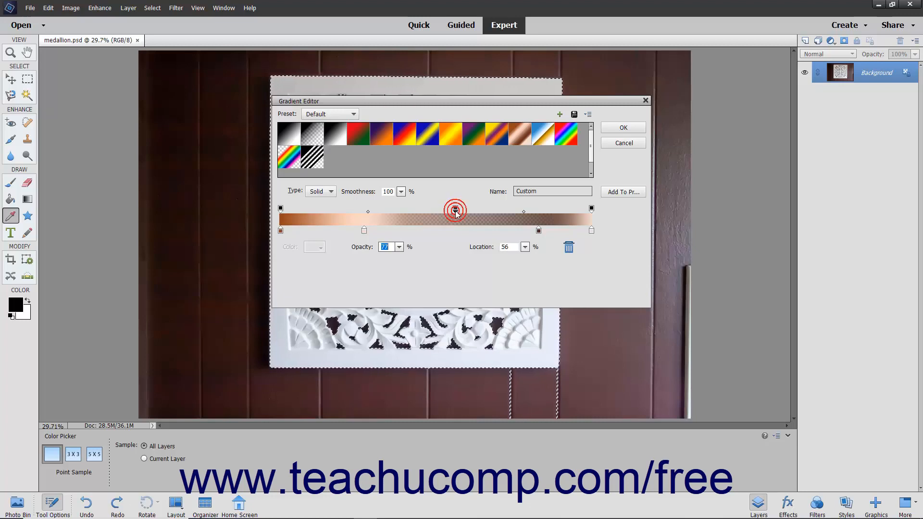
{"action": "left_click", "coordinate": [571, 247]}
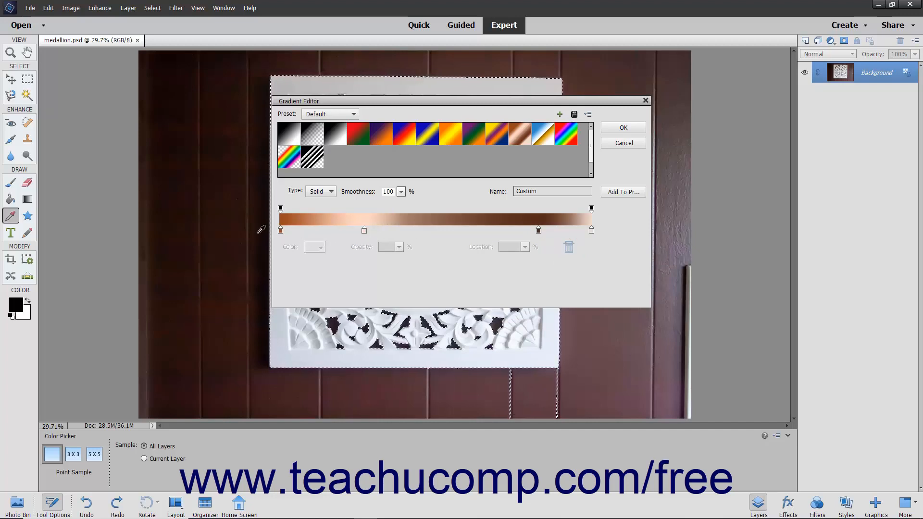
- Try lowering the starting opacity stop to 43% and return it to 100%
{"action": "left_click", "coordinate": [281, 208]}
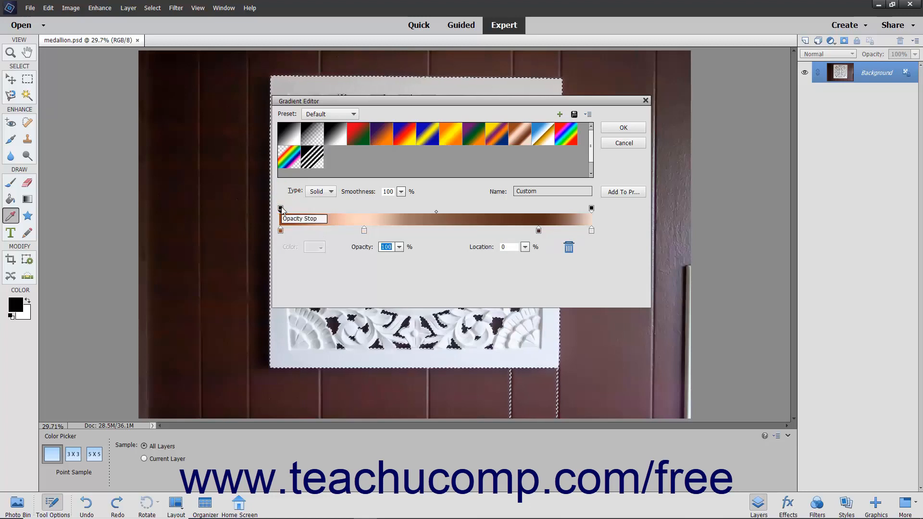
{"action": "left_click", "coordinate": [399, 247]}
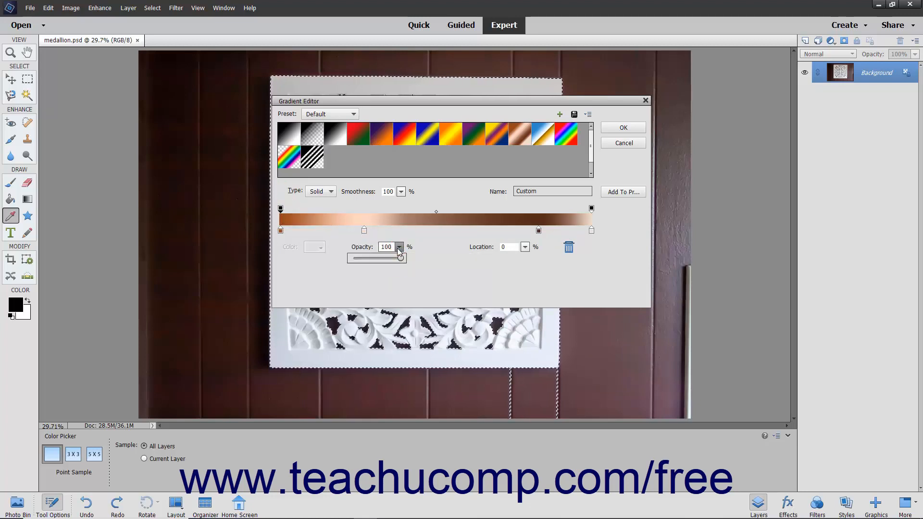
{"action": "left_click_drag", "start_coordinate": [400, 258], "coordinate": [376, 258]}
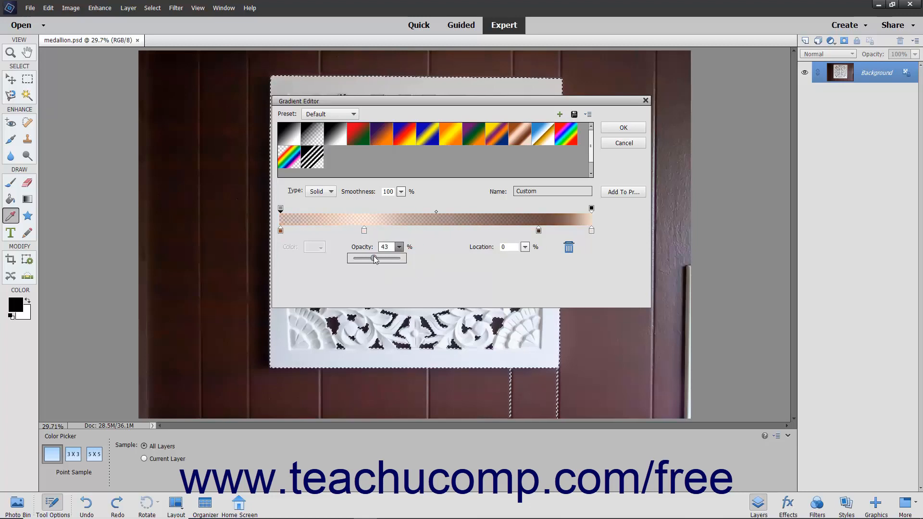
{"action": "left_click_drag", "start_coordinate": [374, 256], "coordinate": [406, 259]}
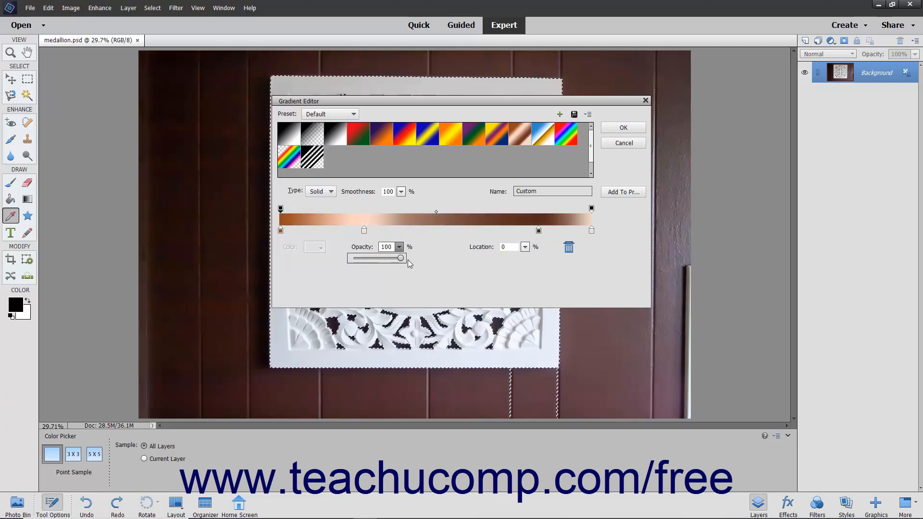
{"action": "left_click", "coordinate": [408, 259]}
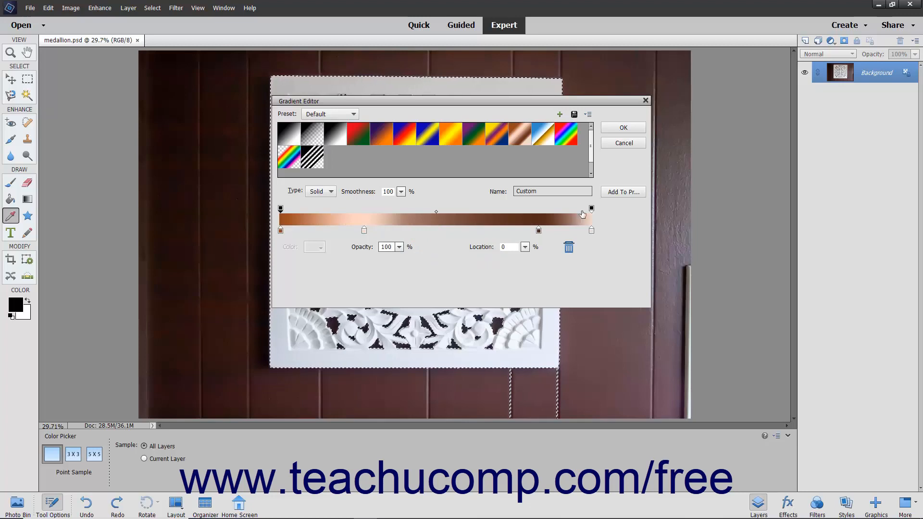
- Add the edited copper gradient to the presets and switch the gradient type to Noise
{"action": "left_click", "coordinate": [613, 192]}
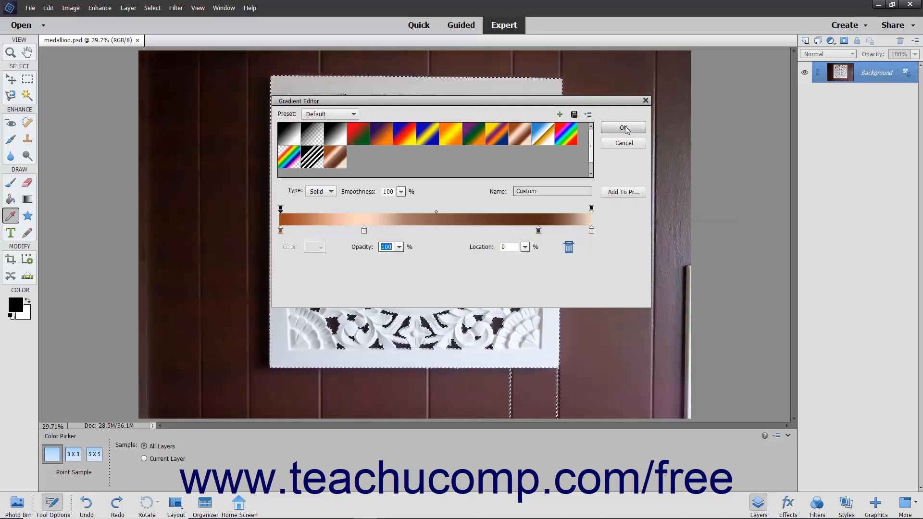
{"action": "left_click", "coordinate": [320, 191]}
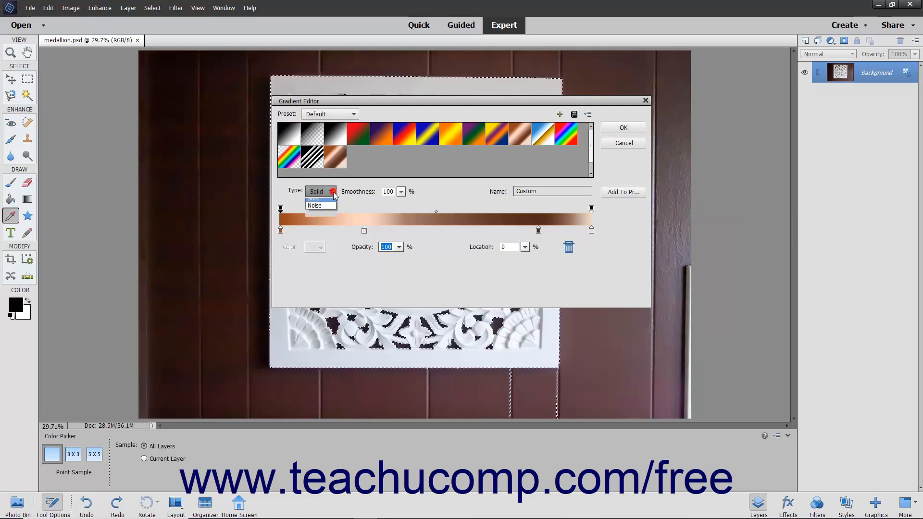
{"action": "left_click", "coordinate": [329, 208]}
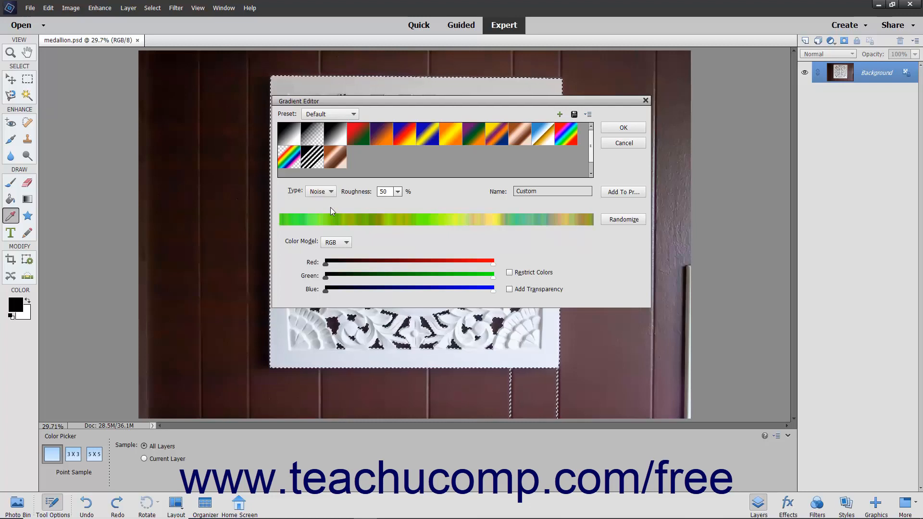
- Set the noise gradient's roughness to 69%
{"action": "left_click", "coordinate": [397, 191]}
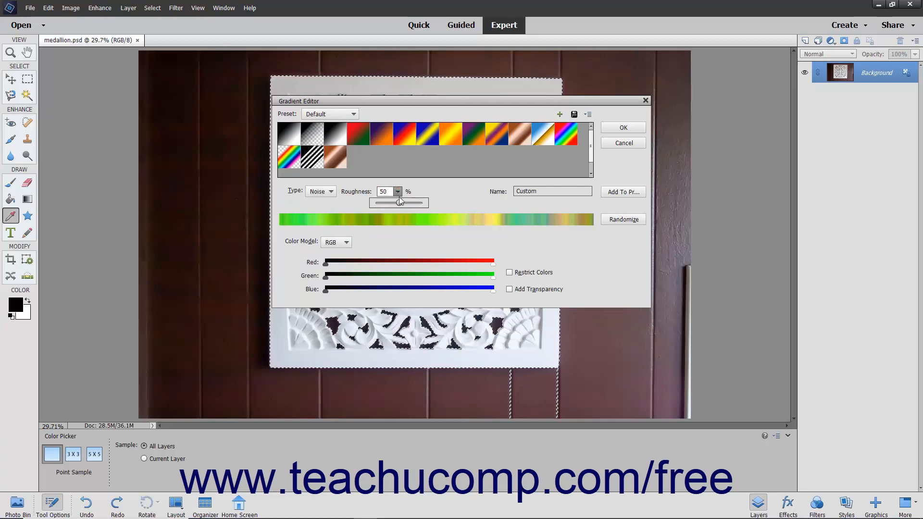
{"action": "left_click_drag", "start_coordinate": [399, 202], "coordinate": [406, 206]}
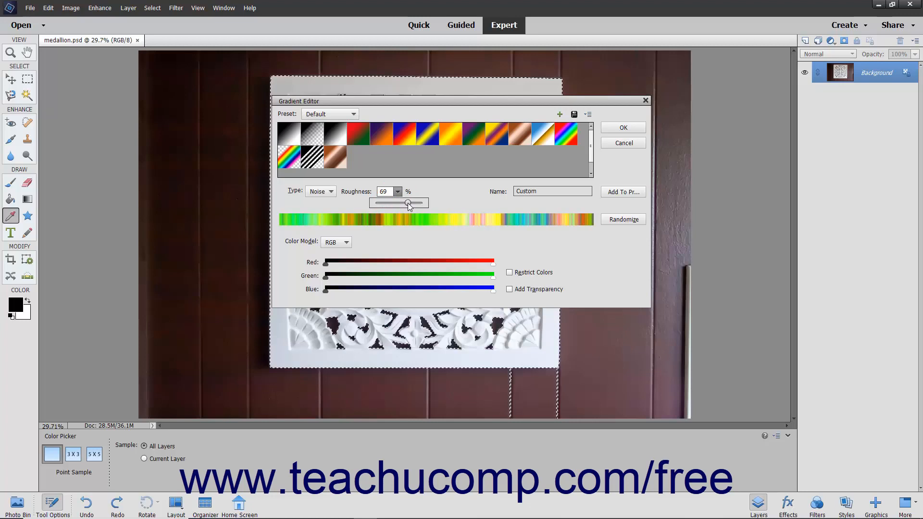
{"action": "left_click", "coordinate": [400, 192]}
- Keeping the RGB color model, shift the noise gradient's lower red limit moderately up, blue's far up and green's barely up, and randomize the gradient
{"action": "left_click", "coordinate": [347, 242]}
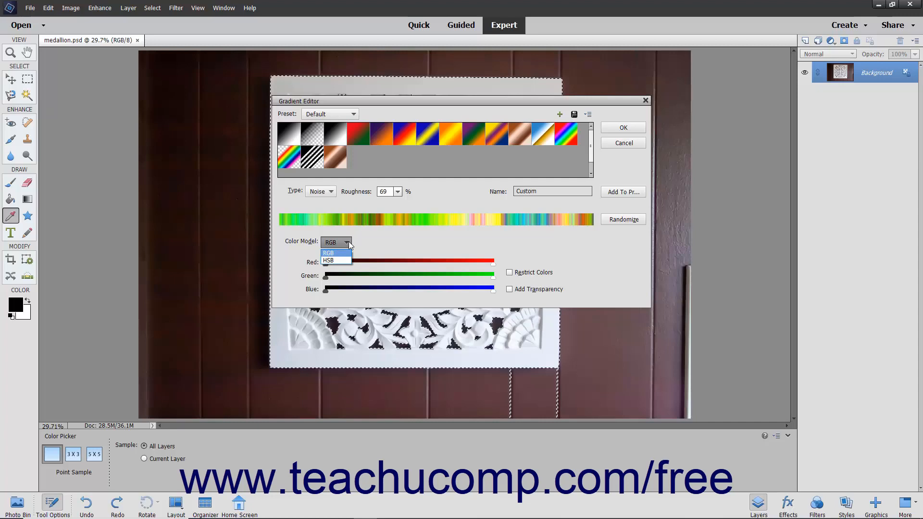
{"action": "left_click", "coordinate": [348, 241]}
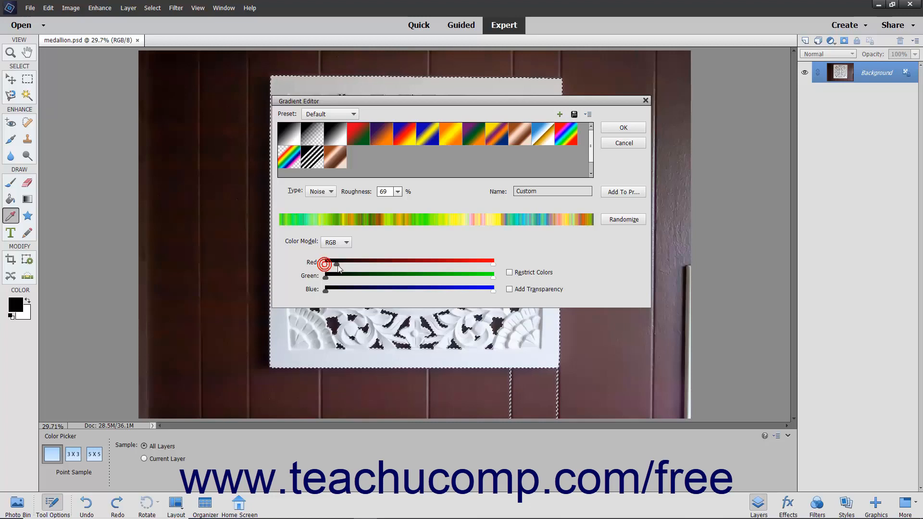
{"action": "left_click_drag", "start_coordinate": [326, 263], "coordinate": [412, 265]}
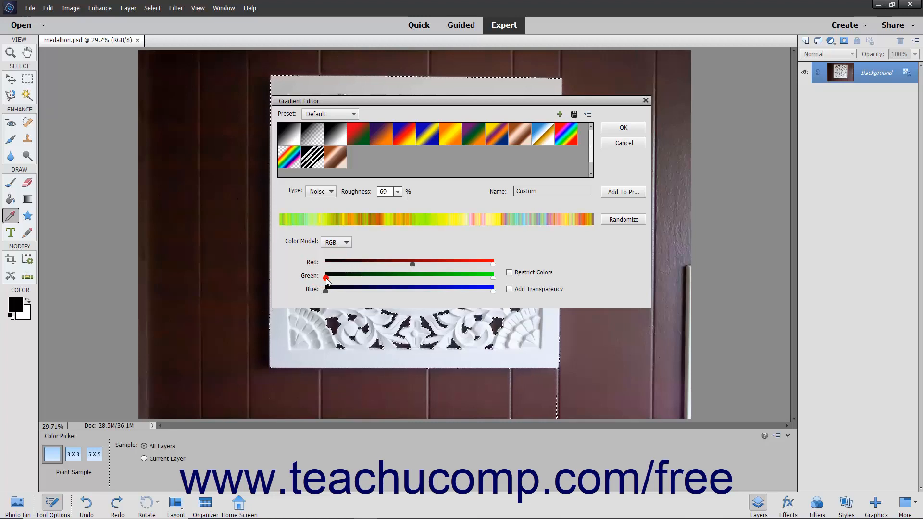
{"action": "left_click_drag", "start_coordinate": [325, 278], "coordinate": [426, 290]}
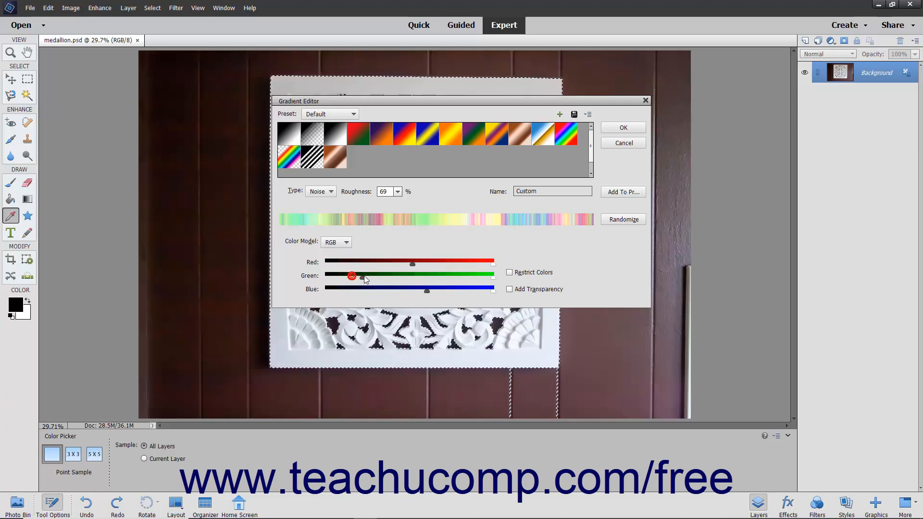
{"action": "left_click_drag", "start_coordinate": [353, 278], "coordinate": [334, 280]}
{"action": "left_click_drag", "start_coordinate": [412, 264], "coordinate": [376, 264]}
{"action": "left_click_drag", "start_coordinate": [424, 289], "coordinate": [458, 290]}
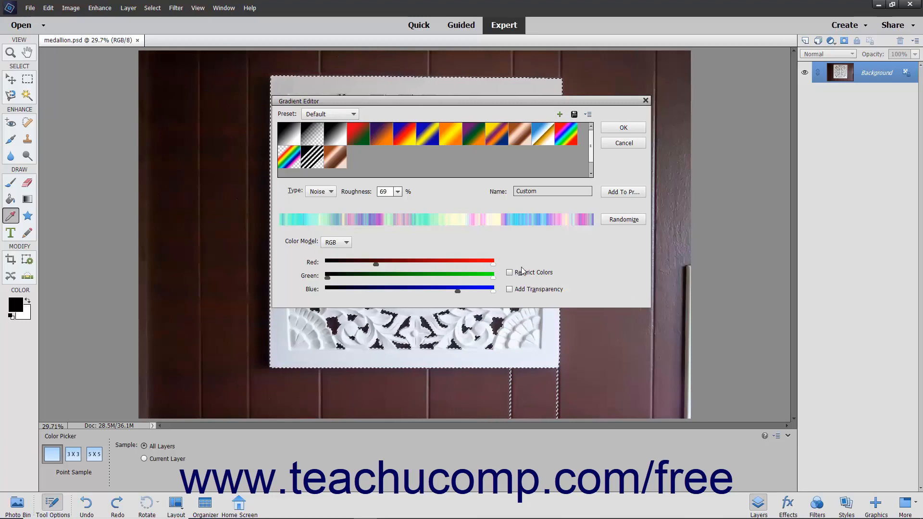
{"action": "left_click", "coordinate": [610, 223]}
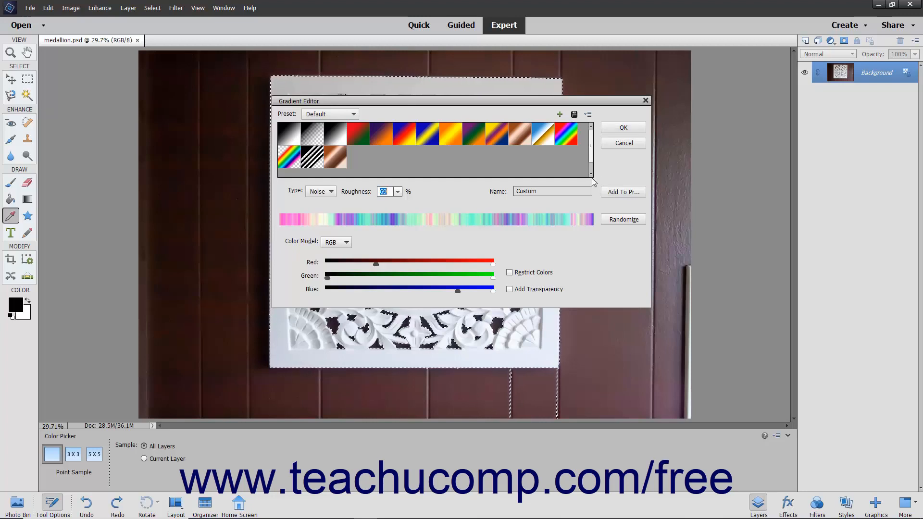
- Choose the saved custom copper preset, the last one in the preset list, and accept it as the active gradient
{"action": "left_click", "coordinate": [342, 164]}
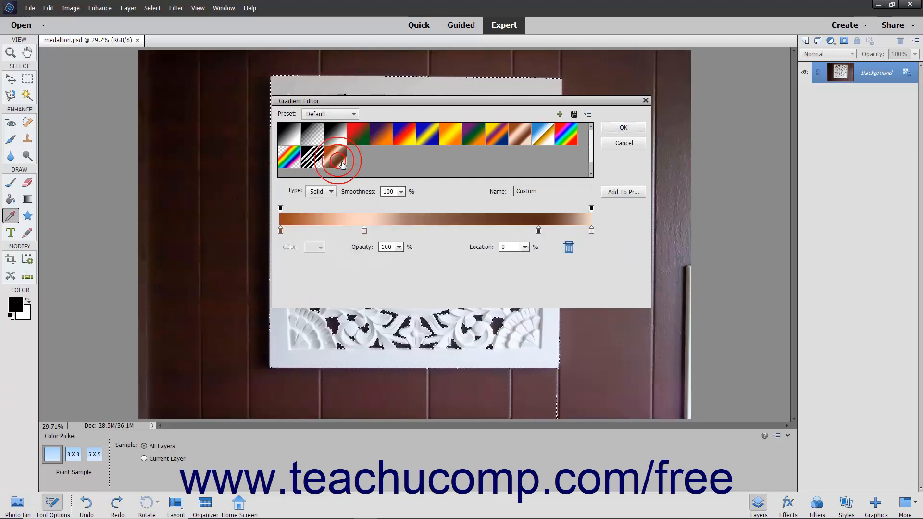
{"action": "left_click", "coordinate": [617, 128]}
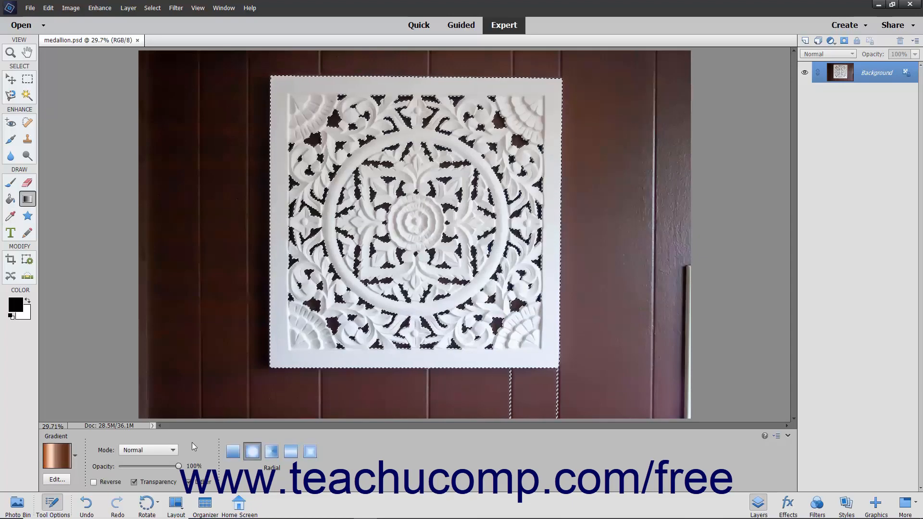
- Apply the radial copper gradient at 50% opacity from the medallion's center to just past its right edge, and deselect the medallion
{"action": "left_click_drag", "start_coordinate": [179, 466], "coordinate": [148, 466]}
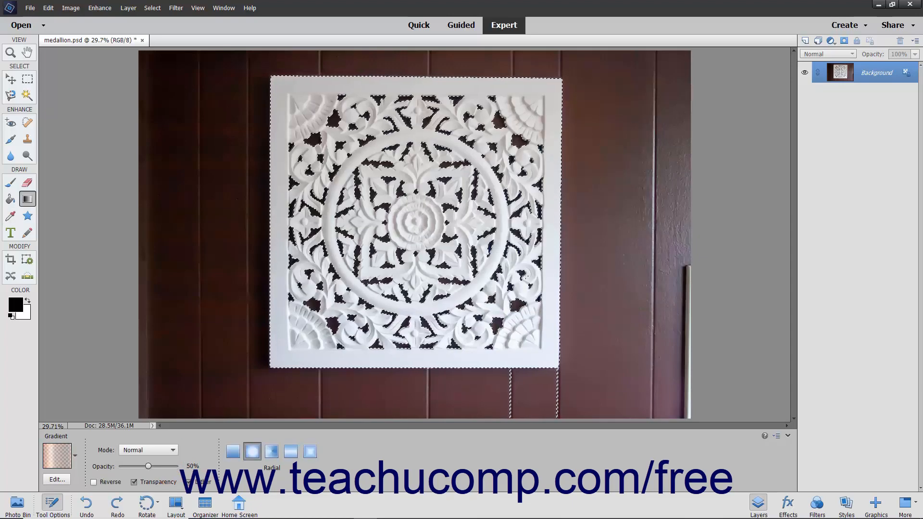
{"action": "left_click_drag", "start_coordinate": [416, 221], "coordinate": [565, 226]}
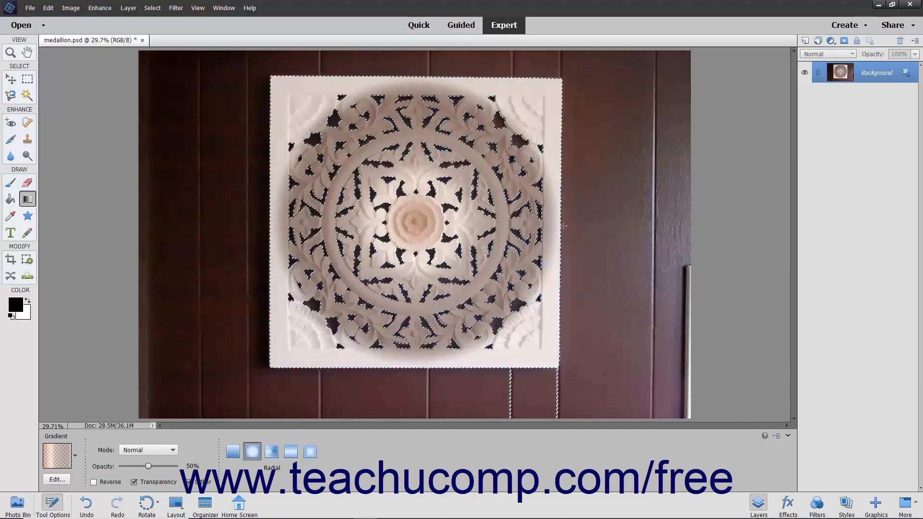
{"action": "key", "text": "ctrl+d"}
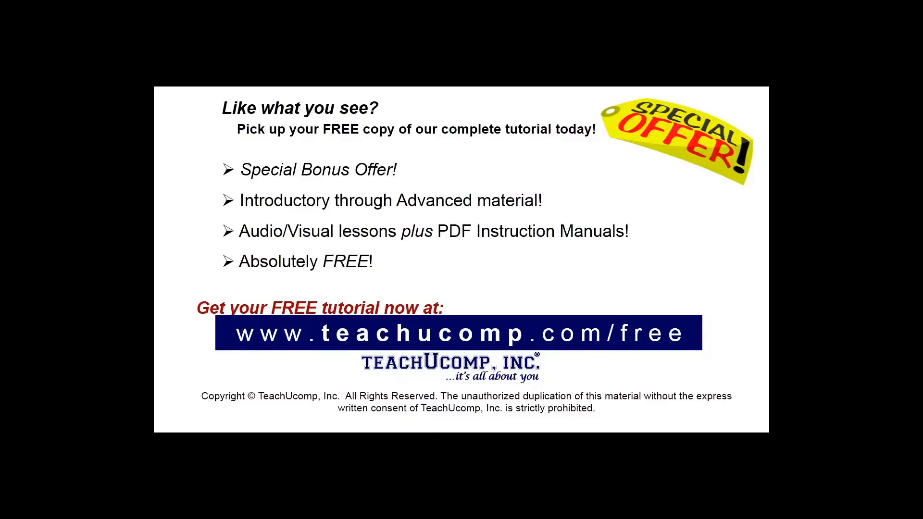